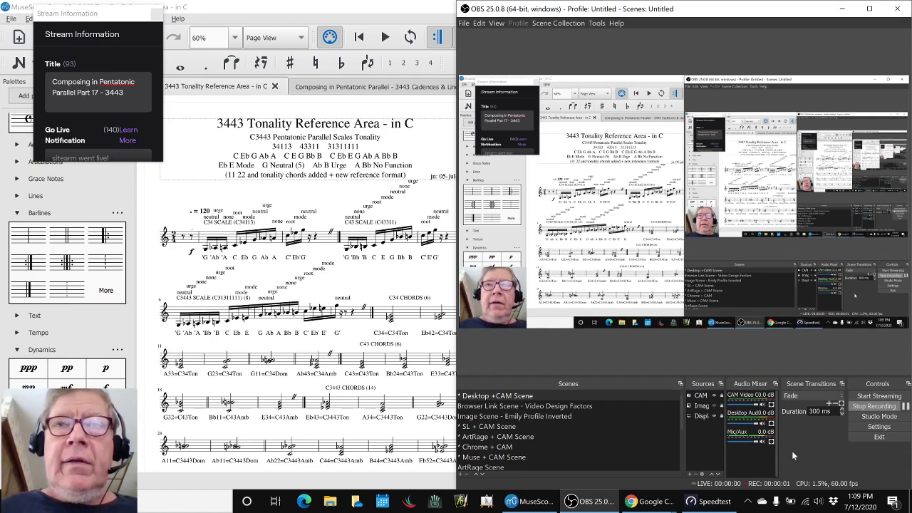
# Minimize OBS Studio and bring the Composing in Pentatonic Parallel spreadsheet to the front in Chrome
pyautogui.moveTo(704, 500)
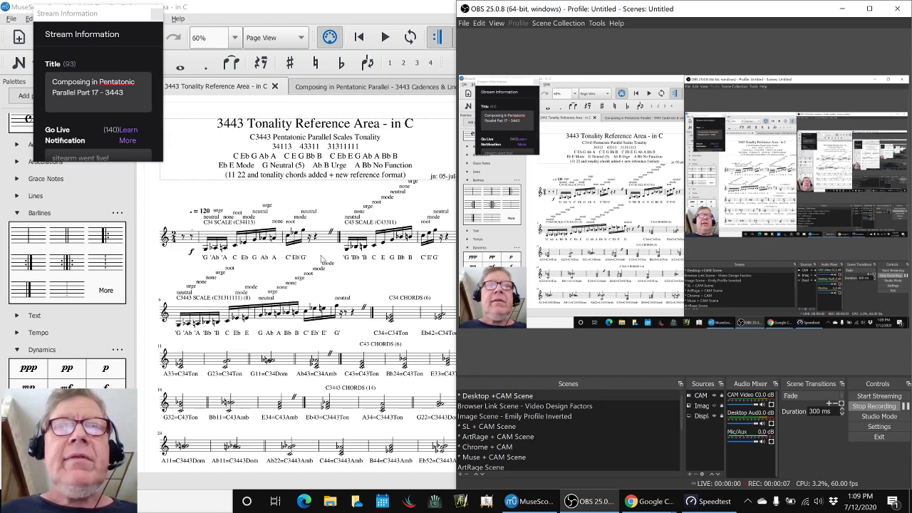
pyautogui.moveTo(597, 504)
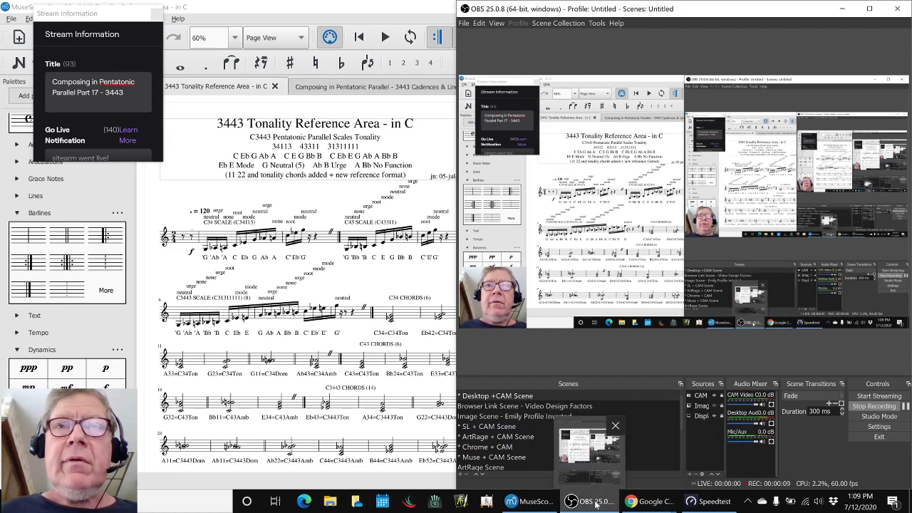
pyautogui.click(597, 503)
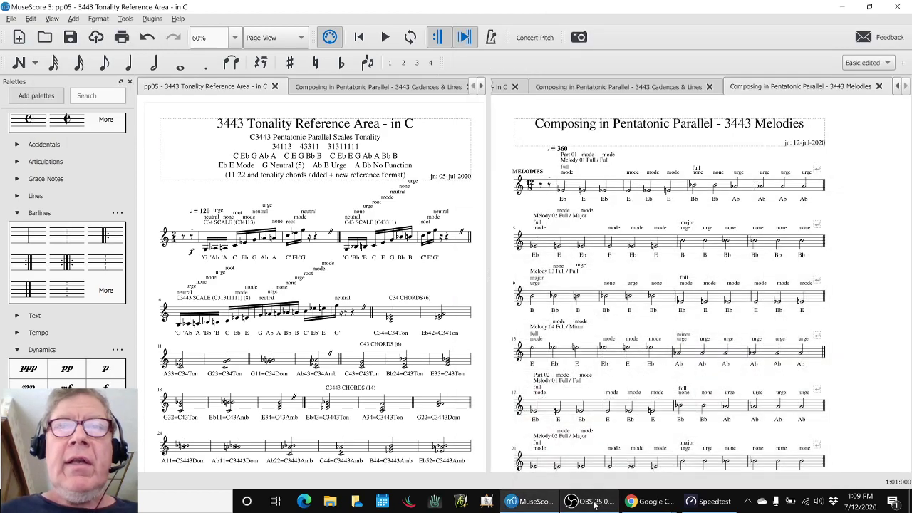
pyautogui.moveTo(652, 505)
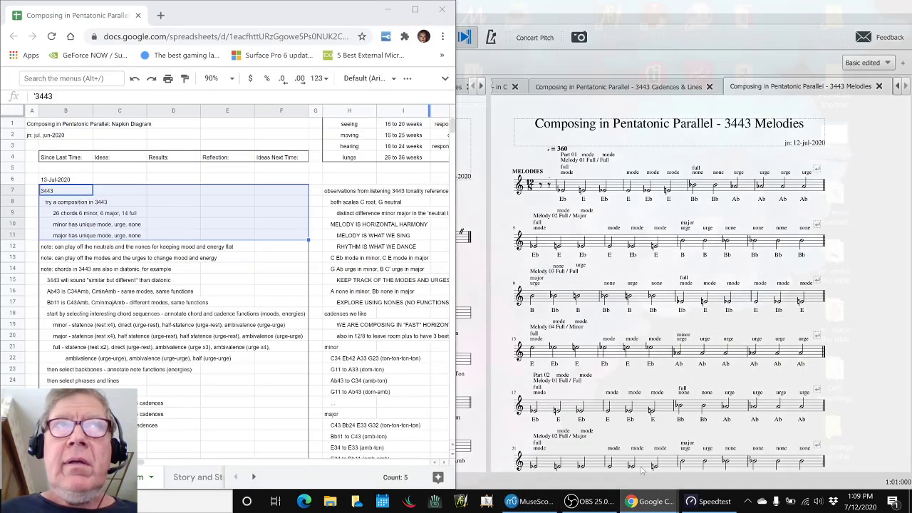
pyautogui.click(643, 472)
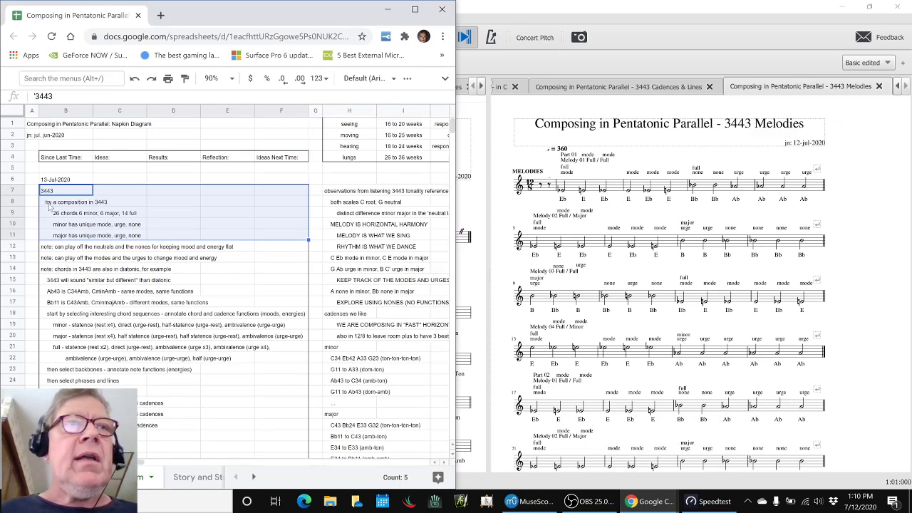
pyautogui.hotkey('alt', 'Tab')
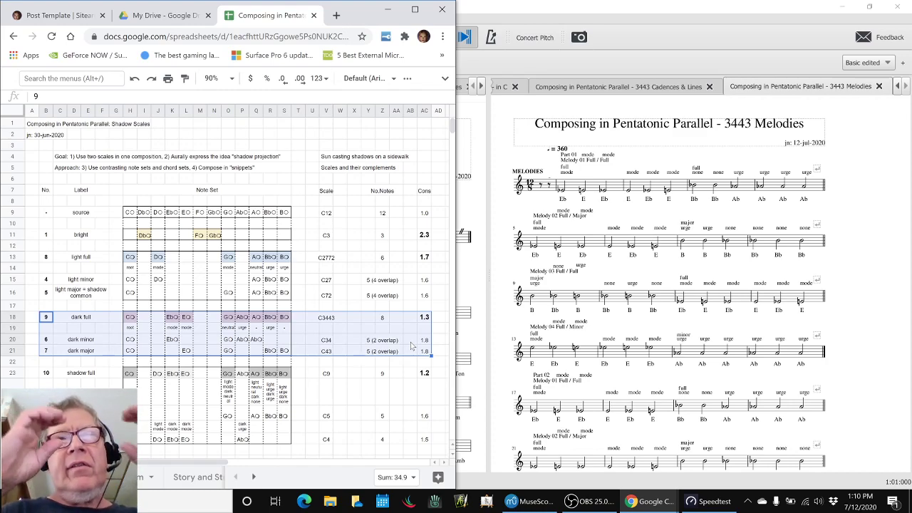
pyautogui.hotkey('alt', 'Tab')
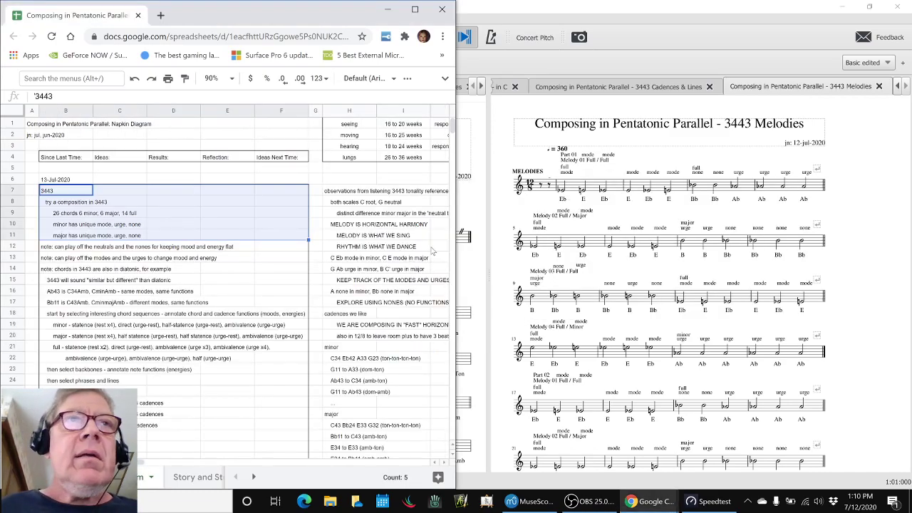
pyautogui.scroll(-5, 432, 251)
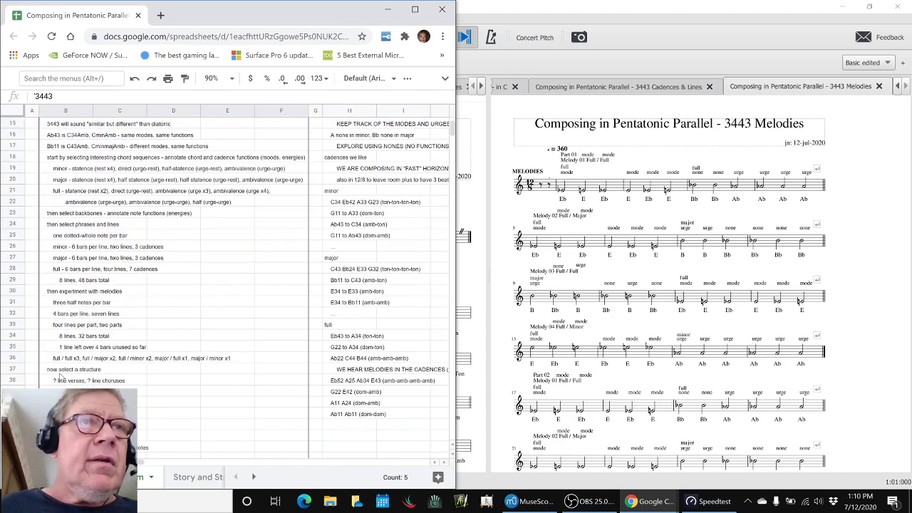
pyautogui.click(65, 391)
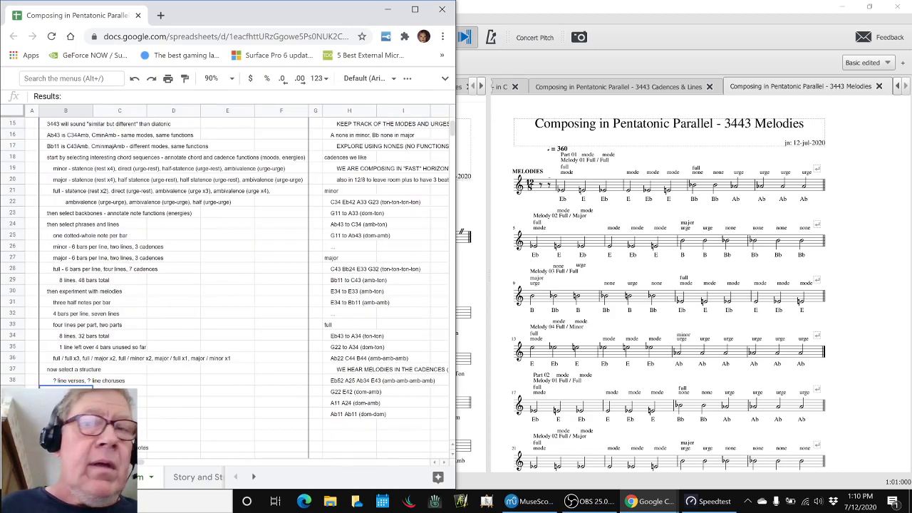
pyautogui.keyDown('shift'); pyautogui.click(279, 431); pyautogui.keyUp('shift')
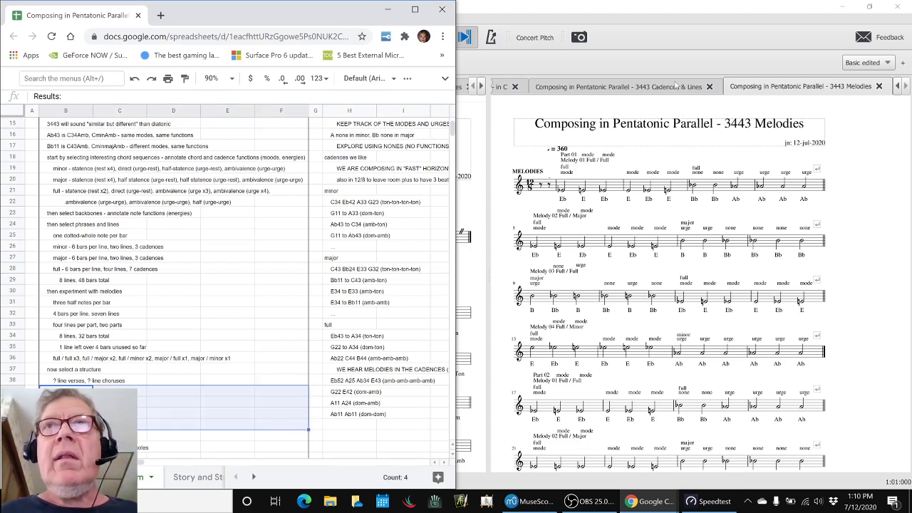
# Bring the 3443 Cadences & Lines score forward and play the C34 chord in measure 9 twice
pyautogui.click(676, 84)
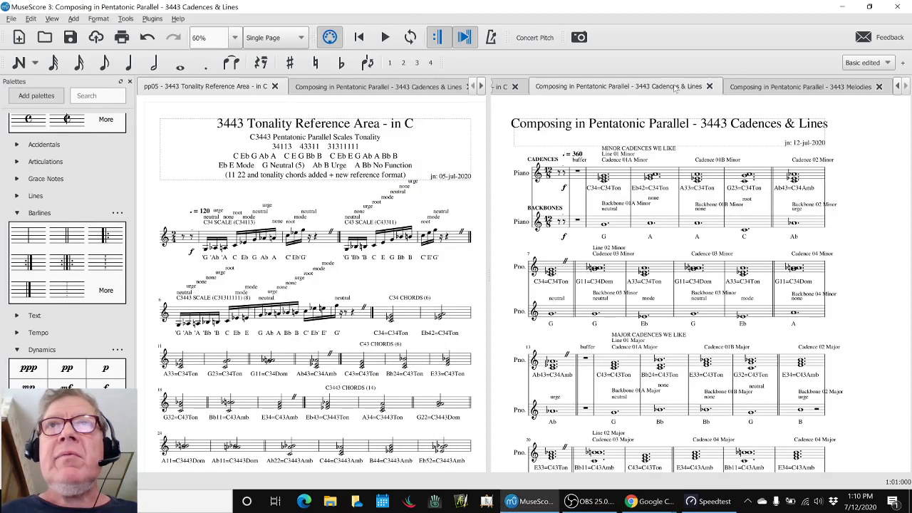
pyautogui.click(406, 319)
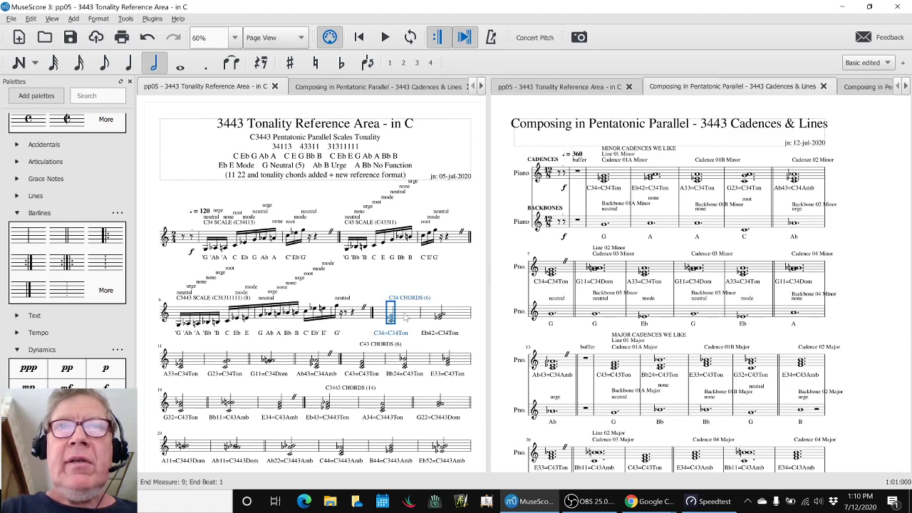
pyautogui.press('space')
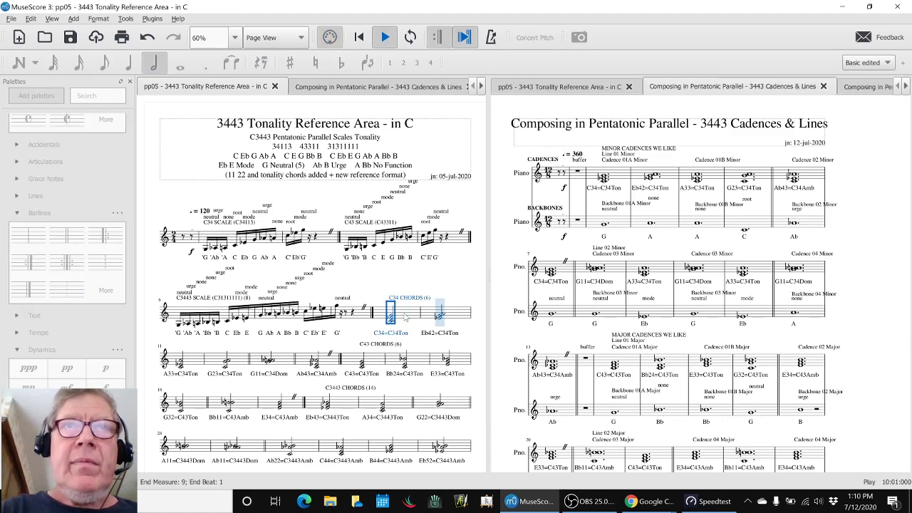
pyautogui.press('space')
# Play the opening minor cadence, then pick out the backbone notes in measures 3 and 4
pyautogui.click(627, 177)
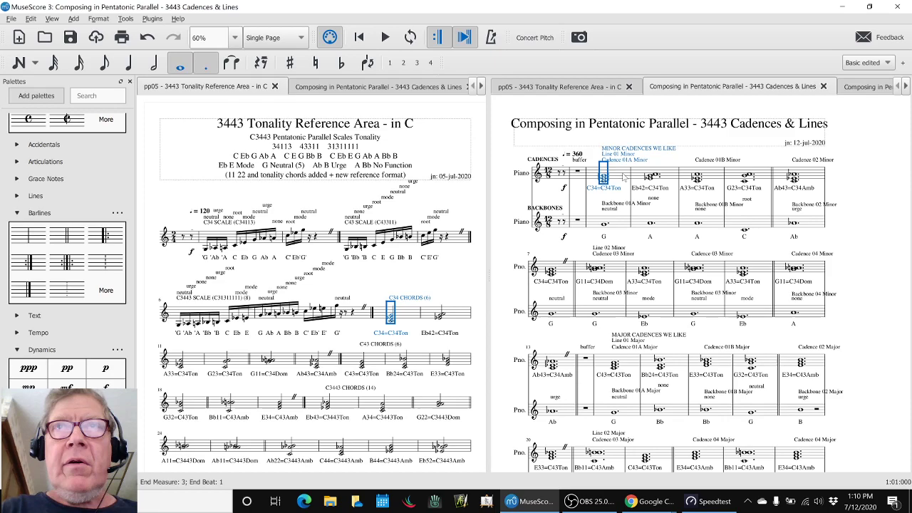
pyautogui.press('space')
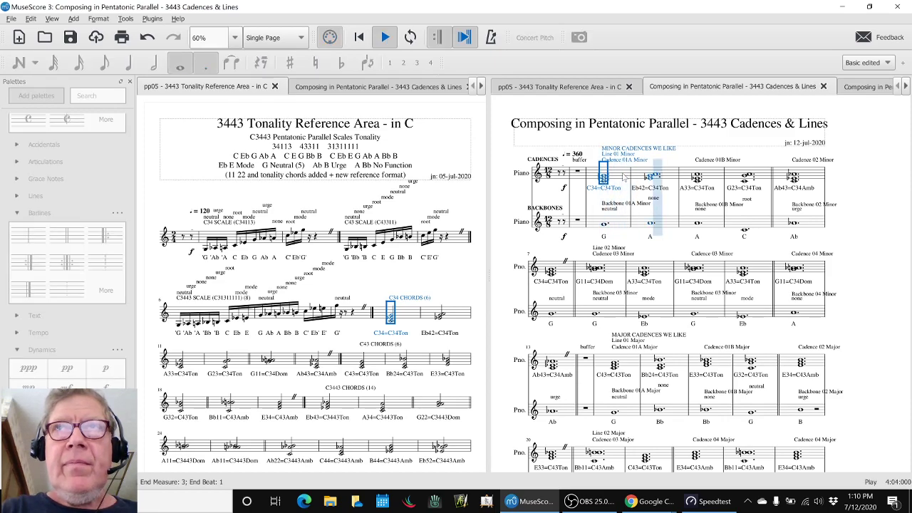
pyautogui.press('space')
pyautogui.press('Escape')
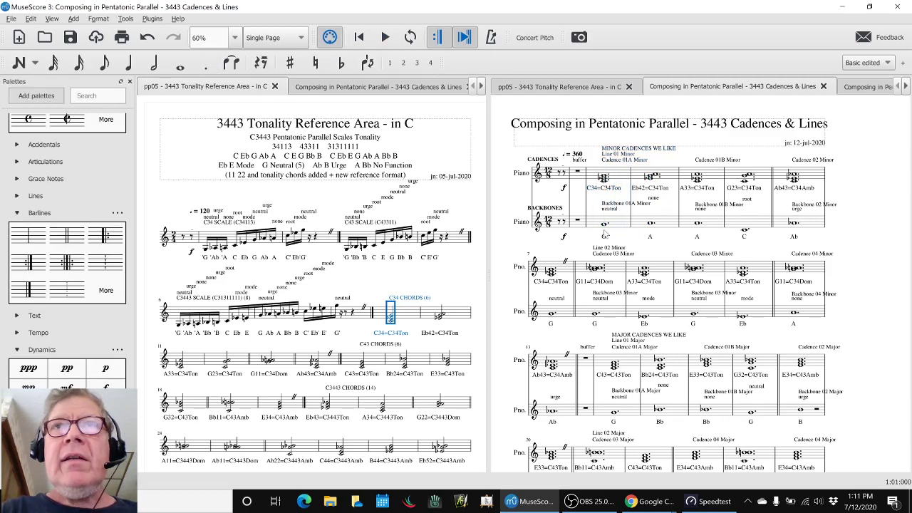
pyautogui.click(605, 226)
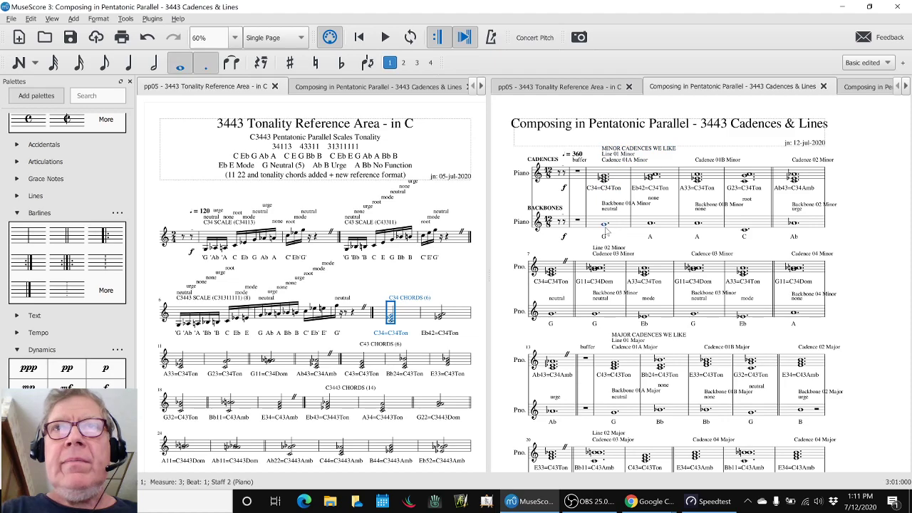
pyautogui.click(652, 223)
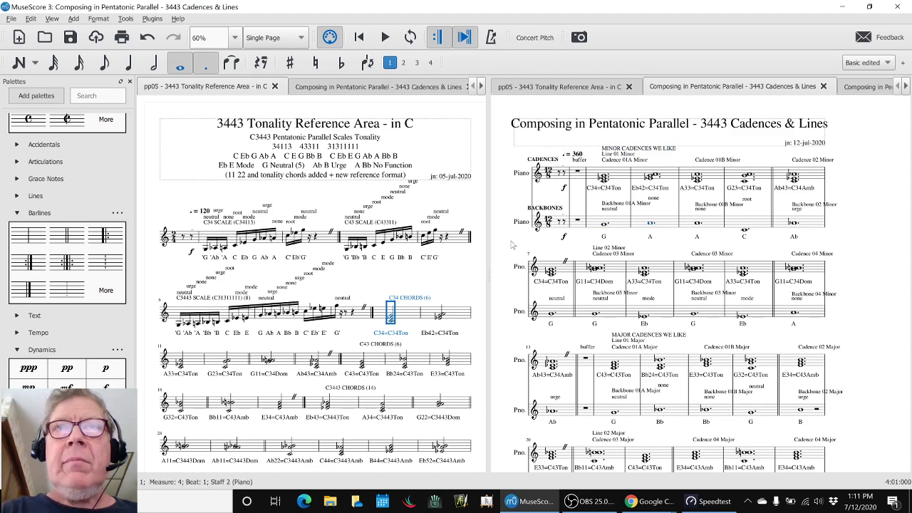
pyautogui.press('Escape')
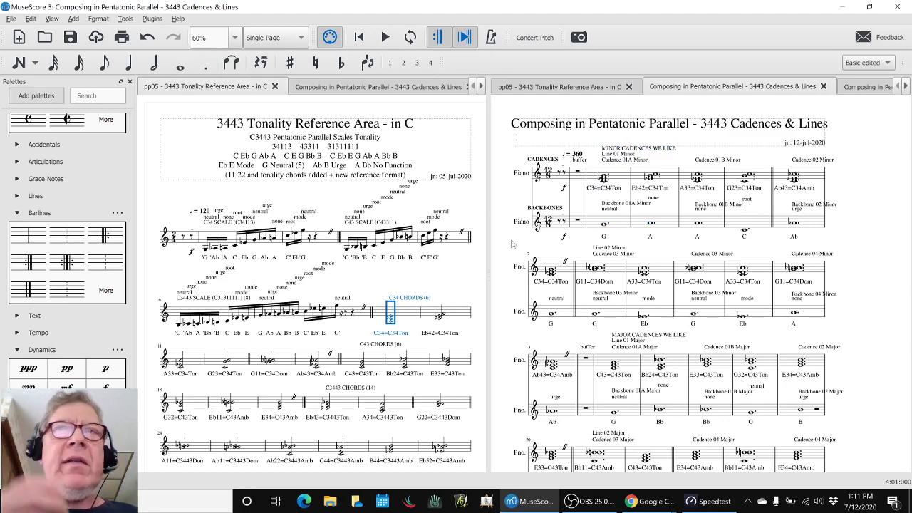
# Glance at the Tonality Reference Area score, then select the first cadence chord in Cadences & Lines
pyautogui.click(461, 270)
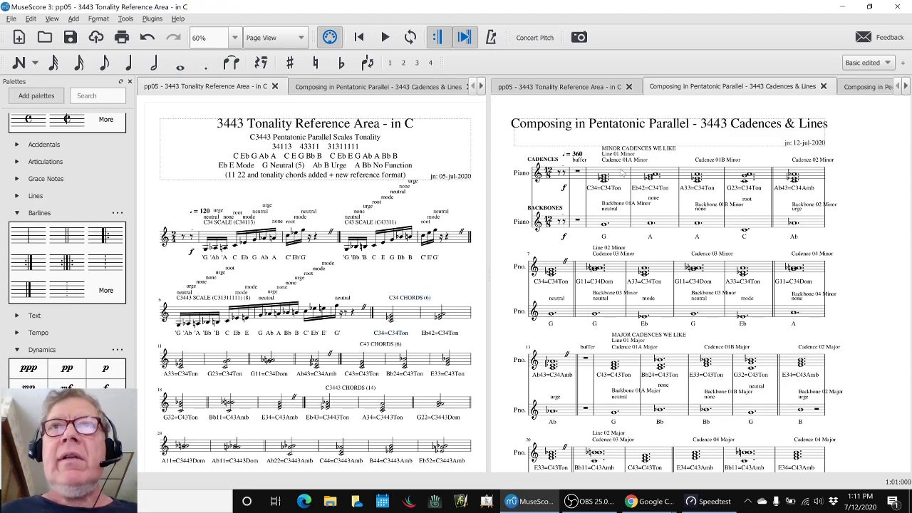
pyautogui.click(619, 180)
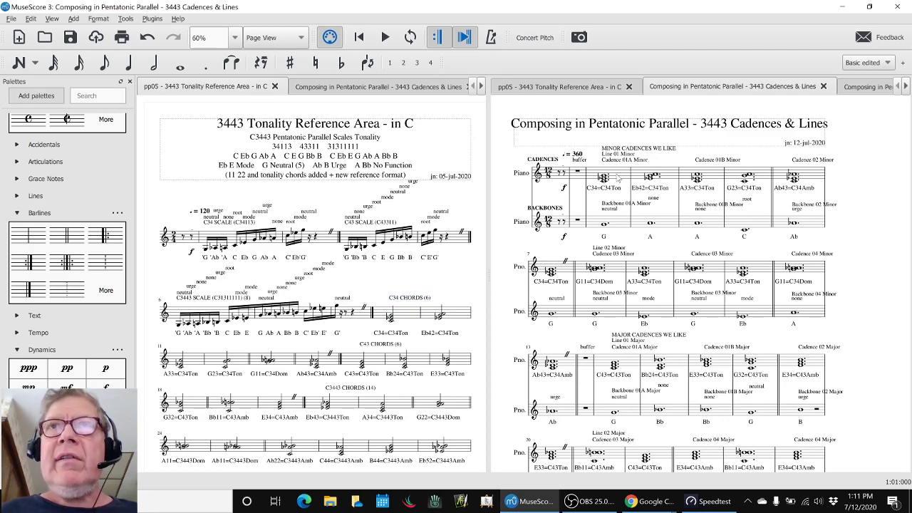
pyautogui.click(508, 248)
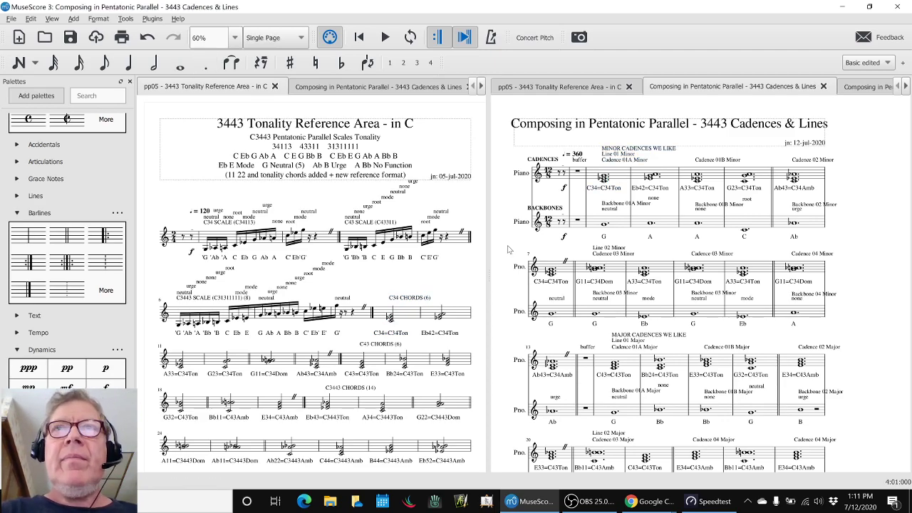
# Play the Cadences & Lines score from the first cadence through to the closing buffer measure
pyautogui.press('space')
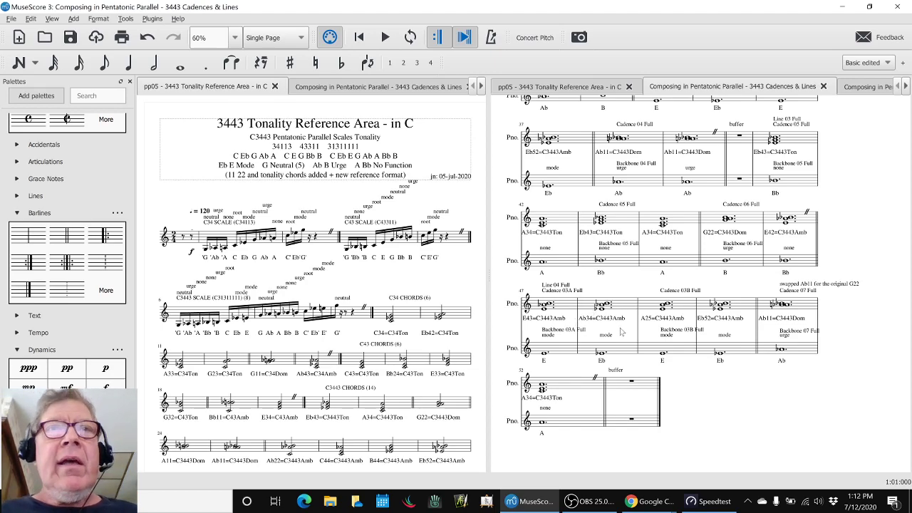
pyautogui.scroll(-2, 367, 335)
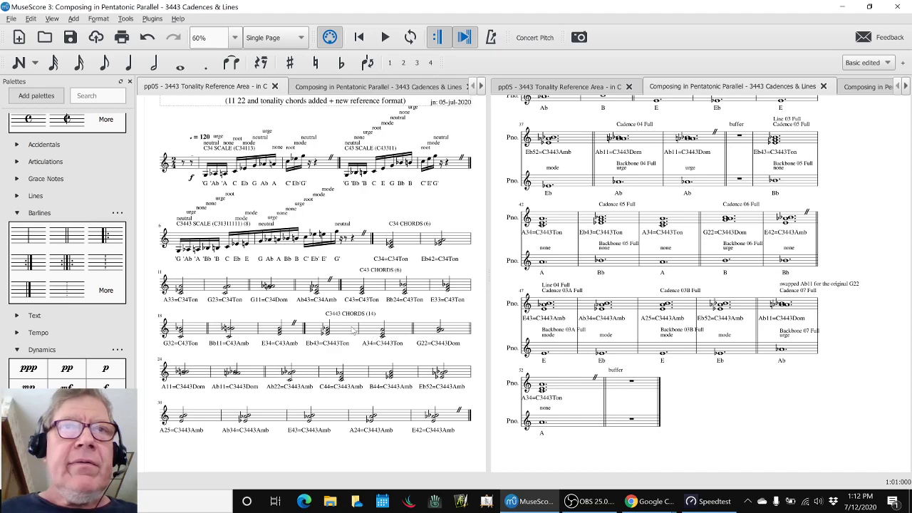
# Select measure ranges from Eb43 and Ab22 to the end, then open 3443 Melodies on the right
pyautogui.click(353, 330)
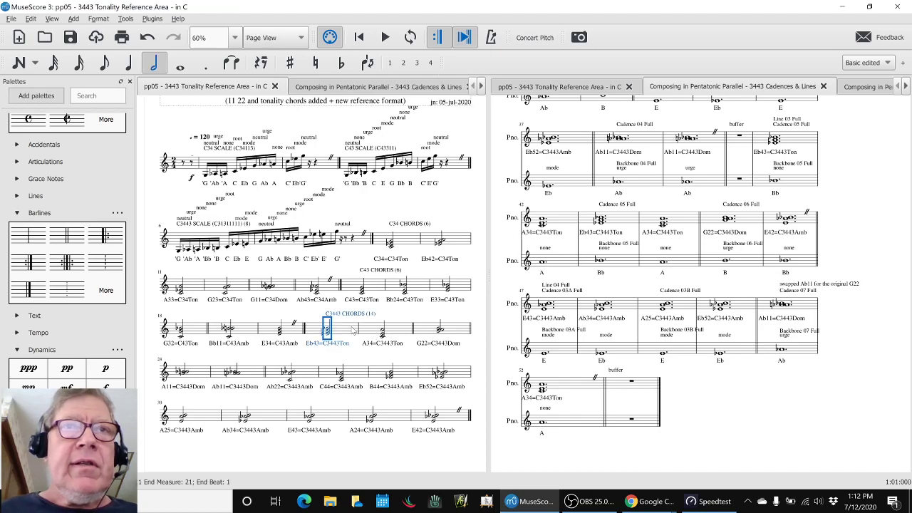
pyautogui.keyDown('shift'); pyautogui.click(446, 421); pyautogui.keyUp('shift')
pyautogui.press('Escape')
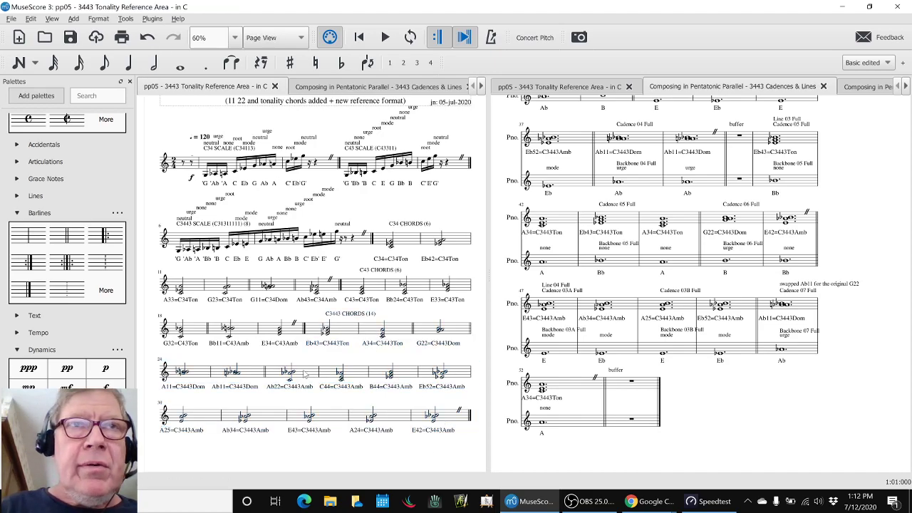
pyautogui.click(305, 373)
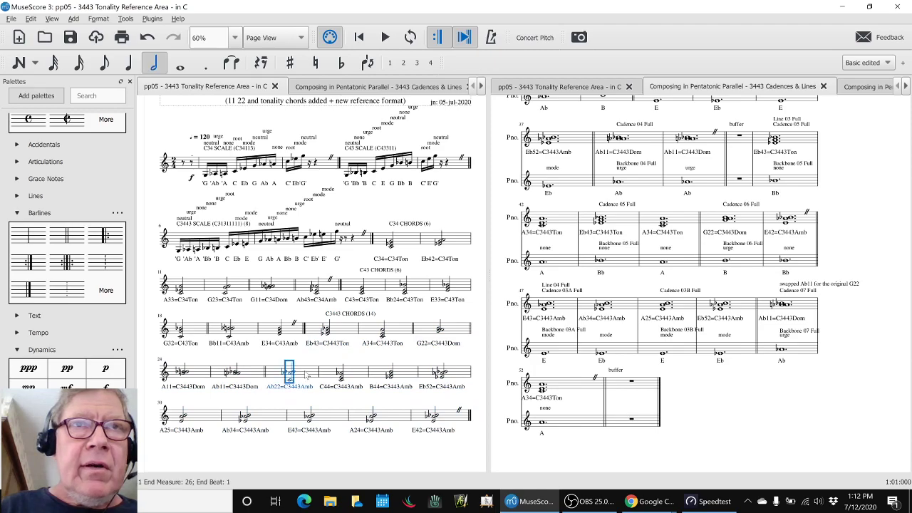
pyautogui.keyDown('shift'); pyautogui.click(450, 419); pyautogui.keyUp('shift')
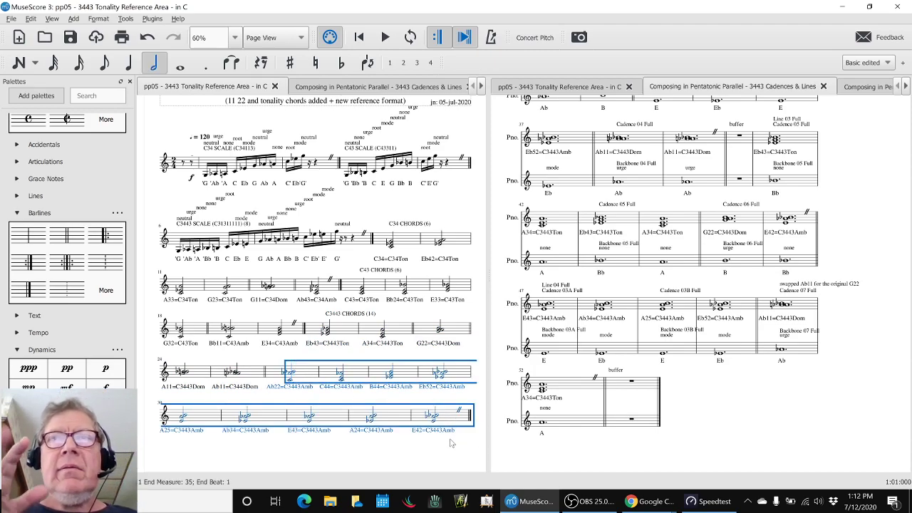
pyautogui.click(417, 459)
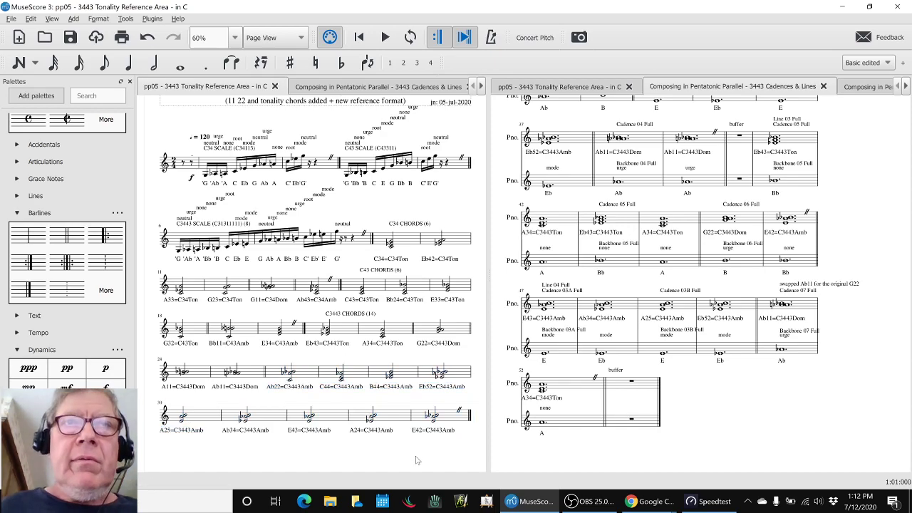
pyautogui.click(758, 406)
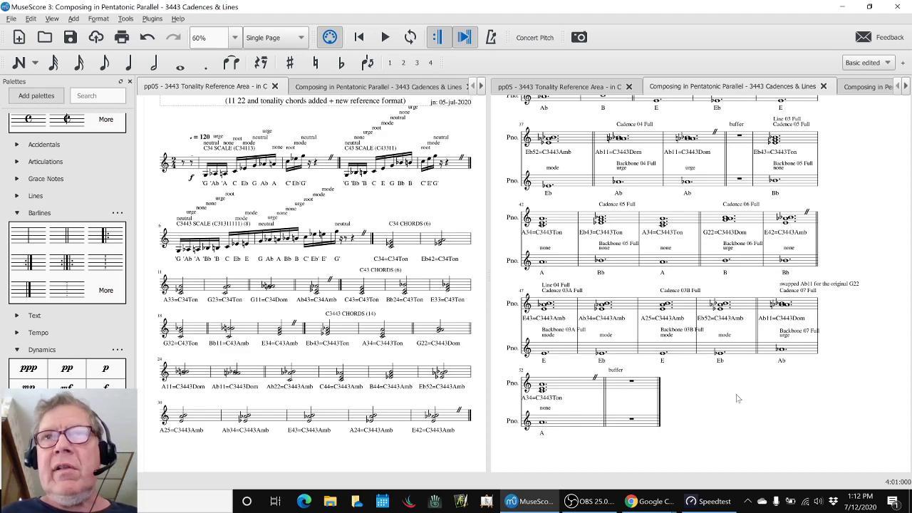
pyautogui.click(853, 86)
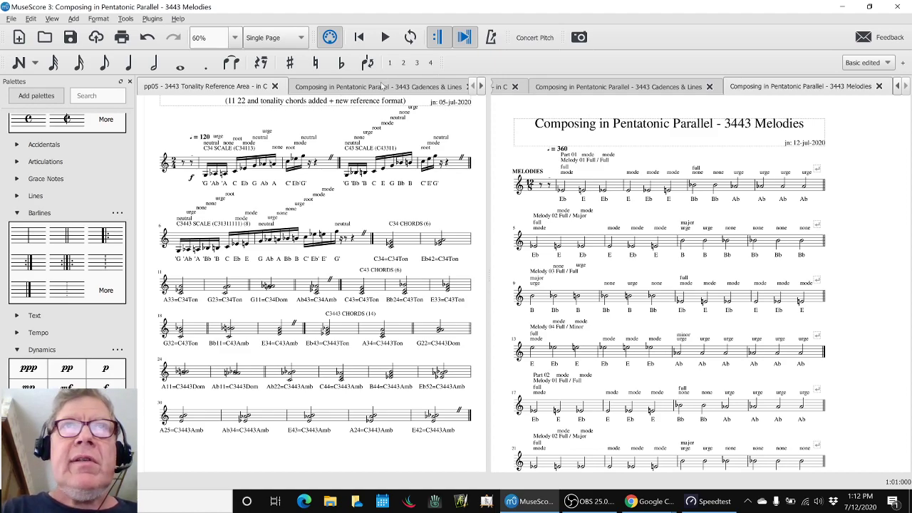
# Show the 3443 Cadences & Lines score in the left pane, scrolled up to its title
pyautogui.click(382, 86)
pyautogui.scroll(-6, 347, 159)
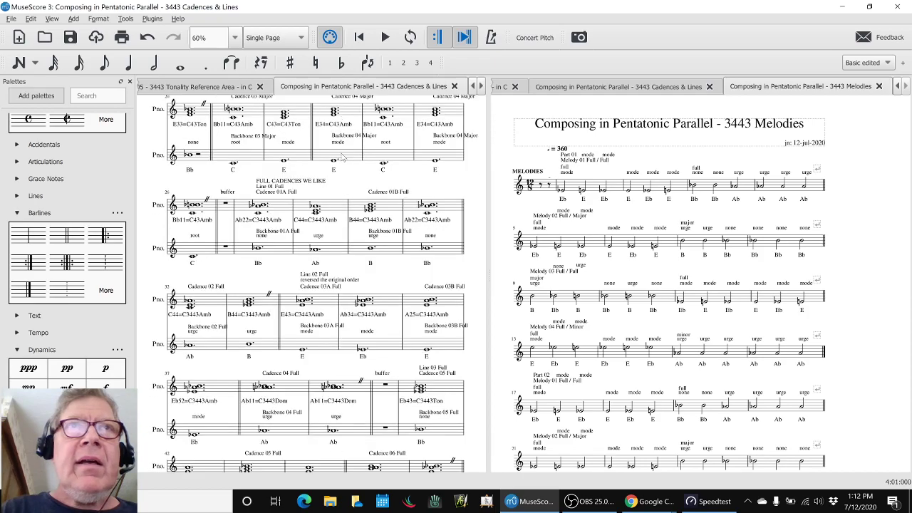
pyautogui.scroll(2, 314, 184)
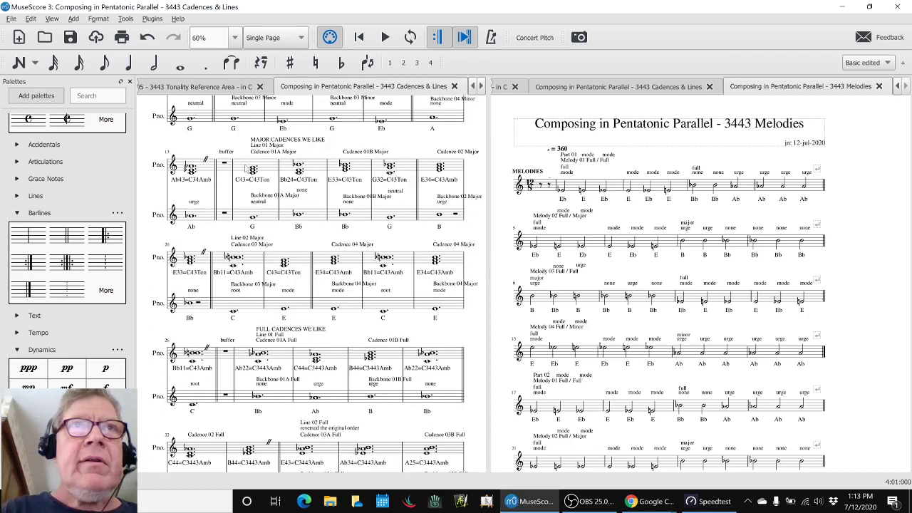
pyautogui.scroll(3, 245, 169)
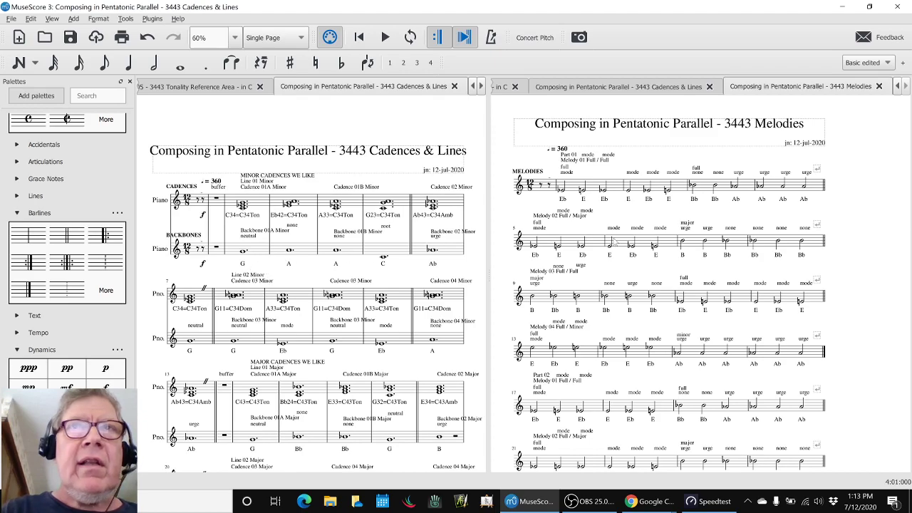
# In the Melodies score, select the full, major and minor staff-text labels on melodies 1, 2 and 4
pyautogui.click(524, 208)
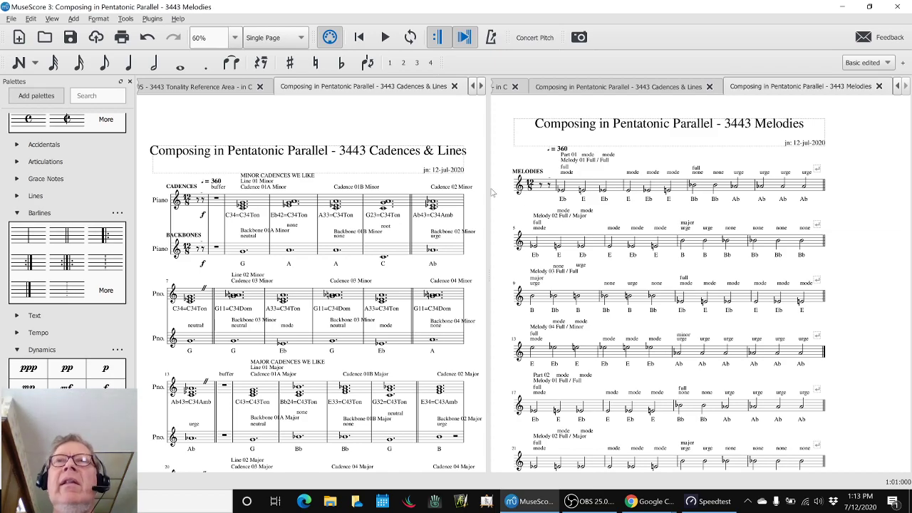
pyautogui.click(566, 168)
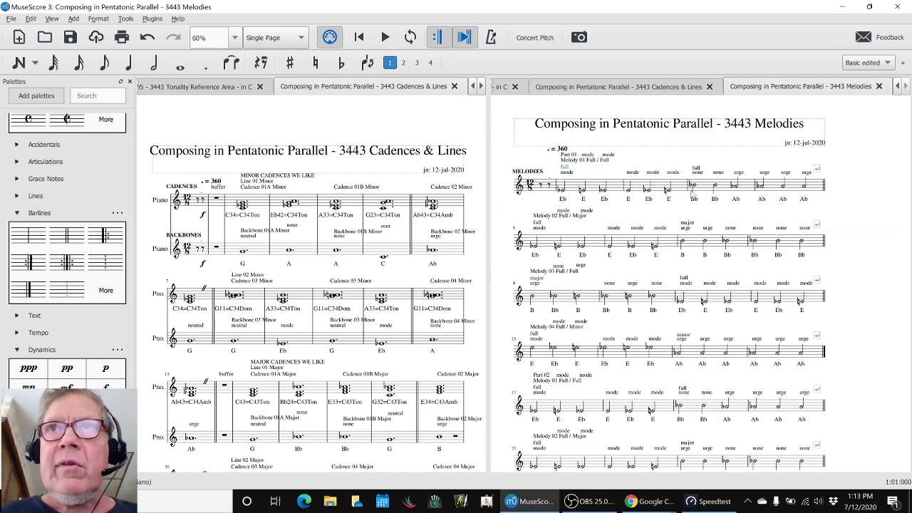
pyautogui.click(687, 225)
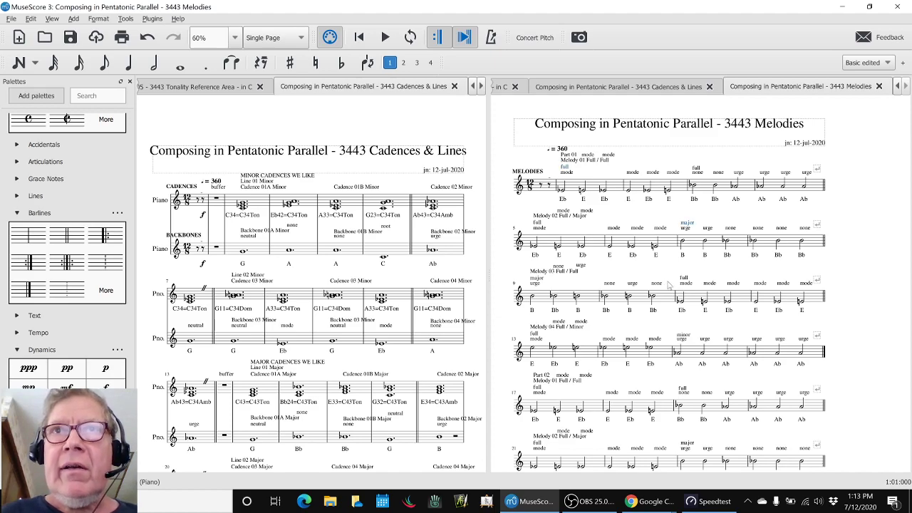
pyautogui.click(681, 339)
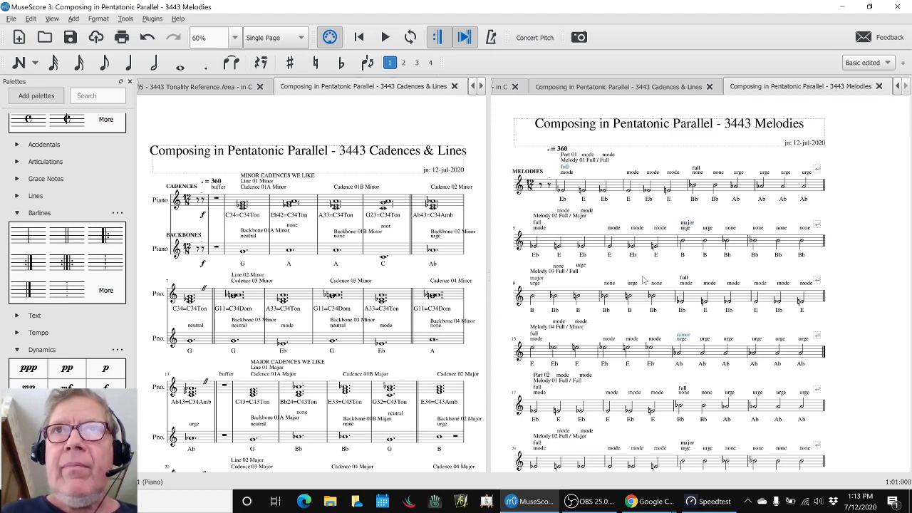
# Start playback of the 3443 Melodies score from its opening measure
pyautogui.click(573, 187)
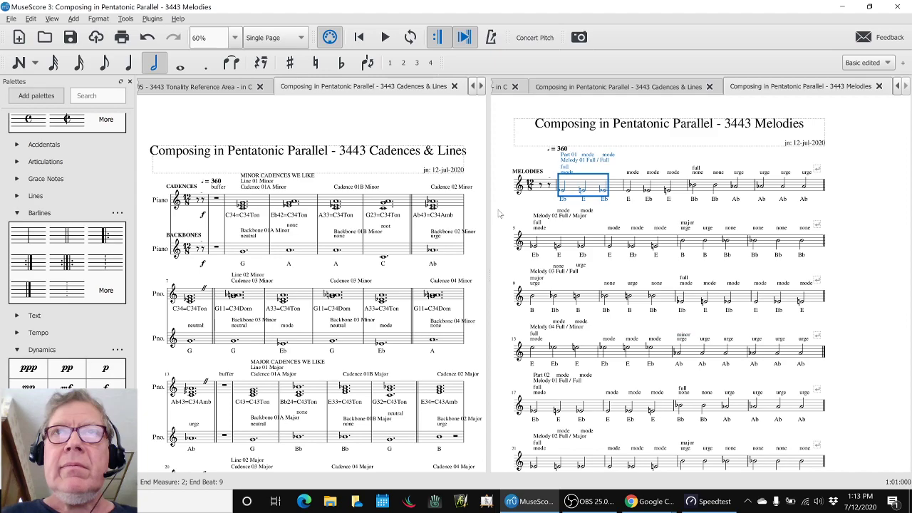
pyautogui.click(502, 213)
pyautogui.press('space')
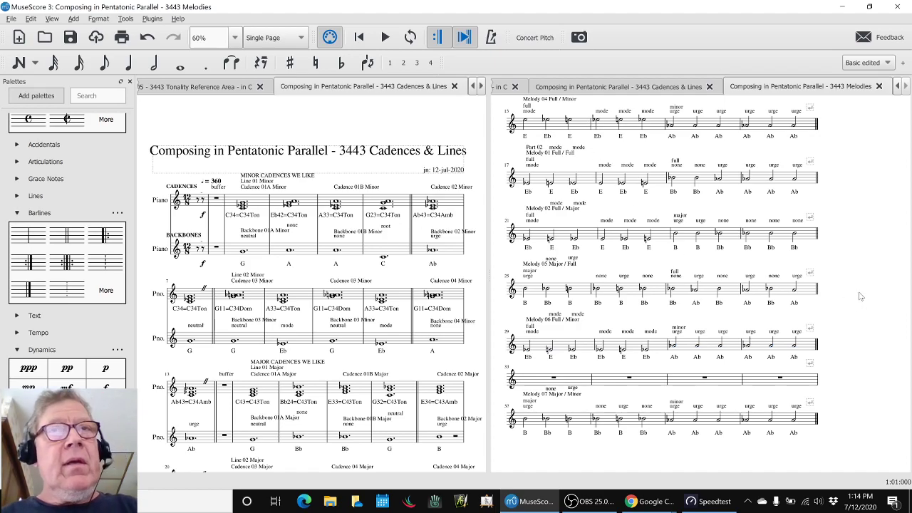
# Review the four next-step ideas in cells B43–B47 under Results, then bring OBS Studio back
pyautogui.hotkey('alt', 'Tab')
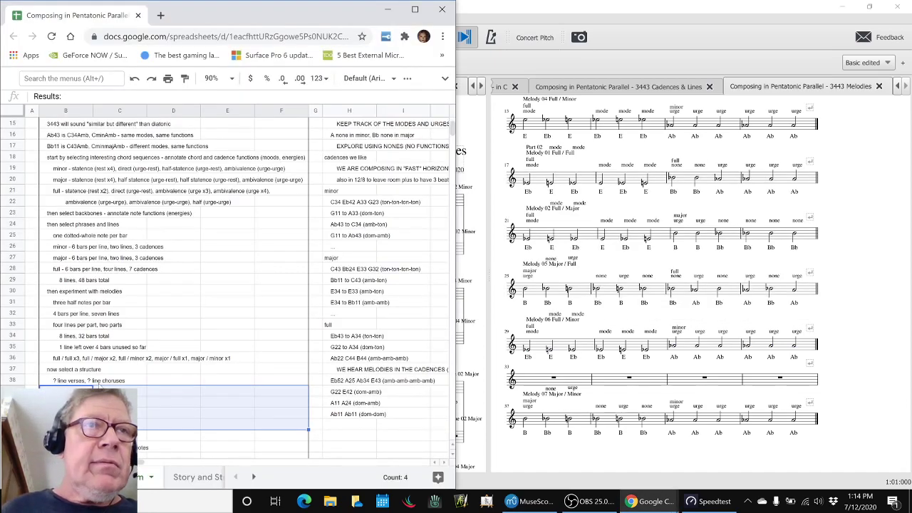
pyautogui.scroll(-3, 105, 383)
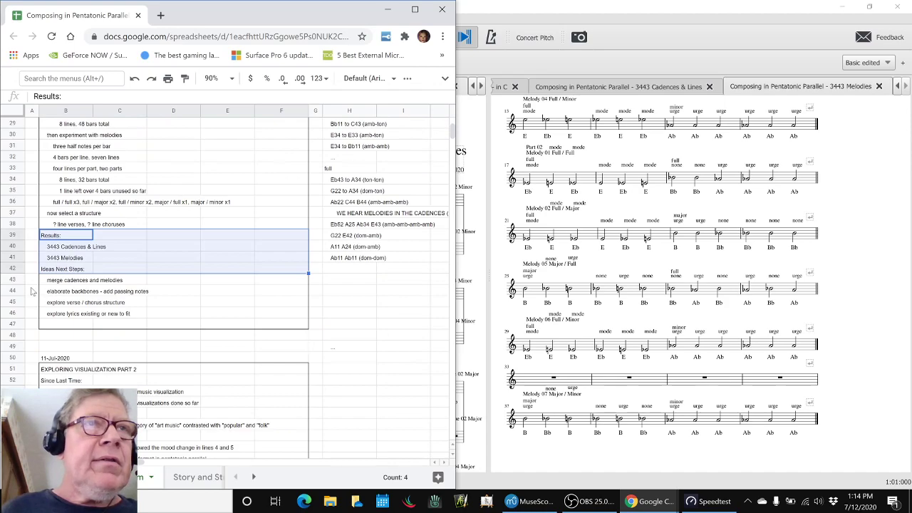
pyautogui.click(57, 283)
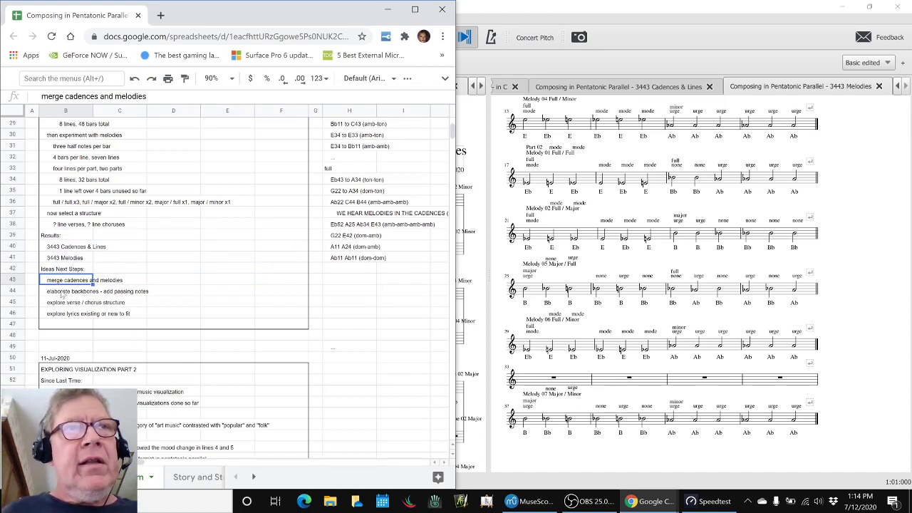
pyautogui.click(62, 294)
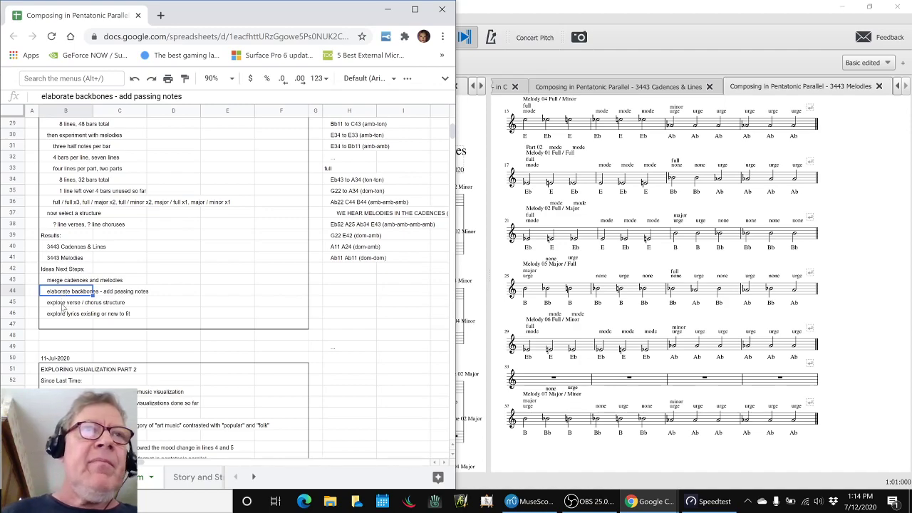
pyautogui.click(64, 302)
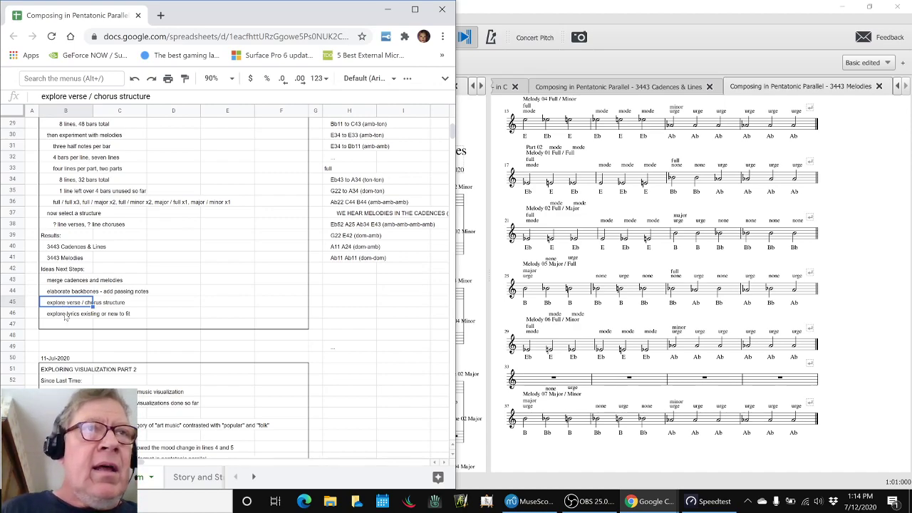
pyautogui.click(65, 316)
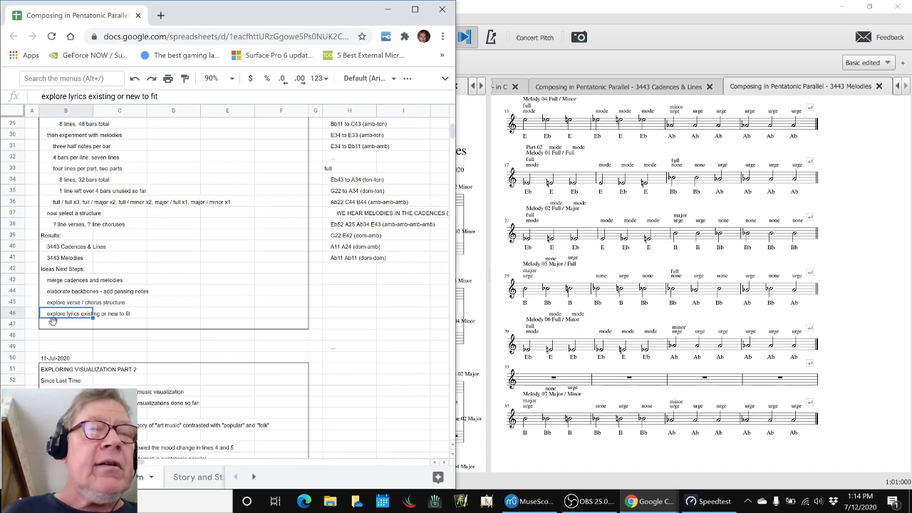
pyautogui.click(56, 327)
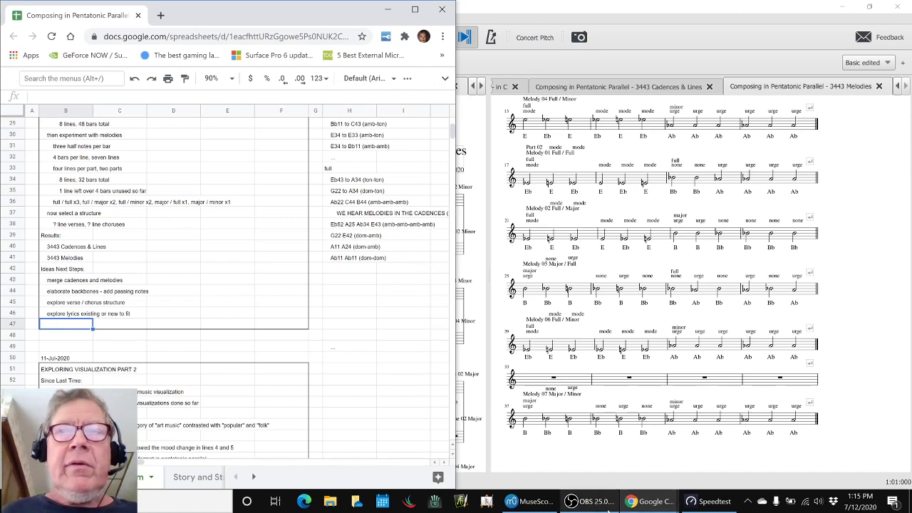
pyautogui.moveTo(610, 505)
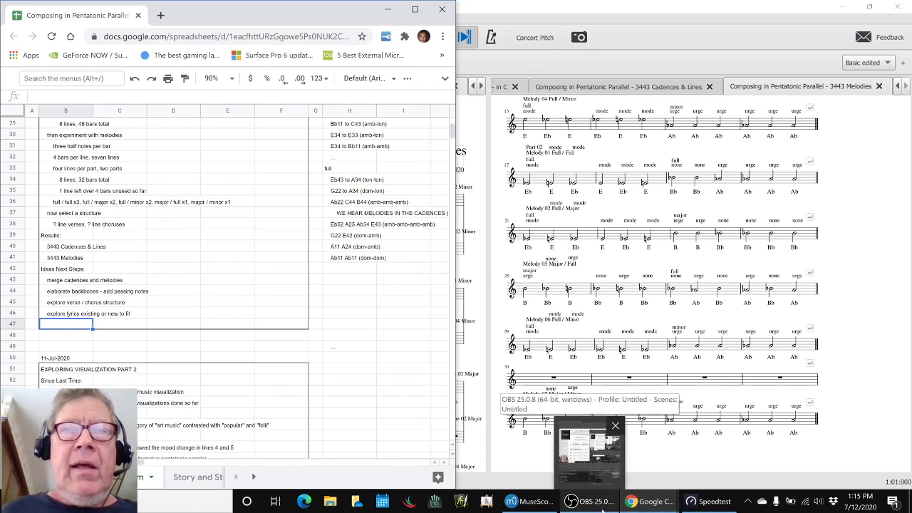
pyautogui.click(598, 501)
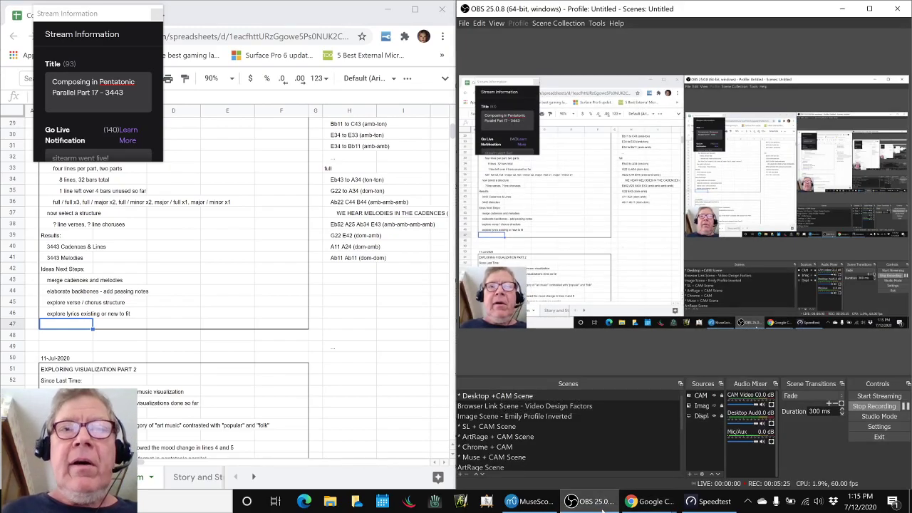